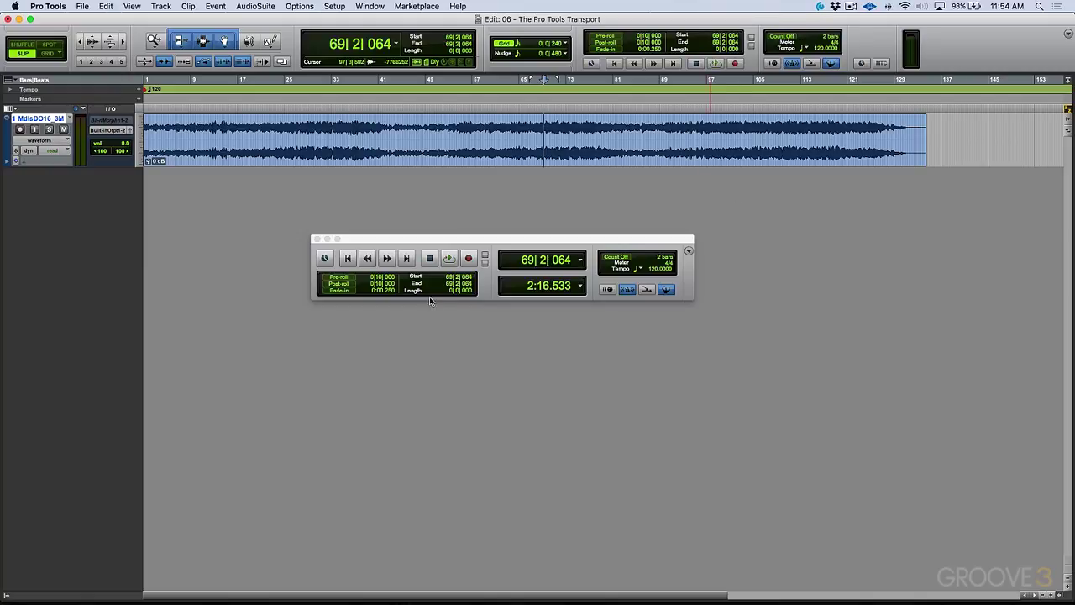
Nudge the floating Transport window down and right, then bring up the Window menu
drag(528, 242, 569, 291)
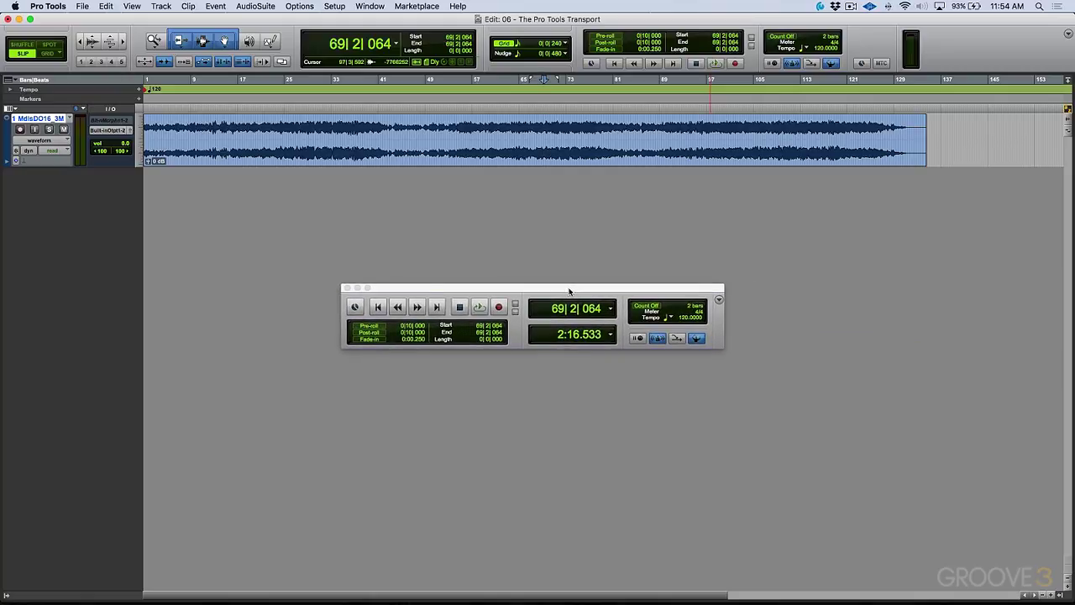
click(378, 7)
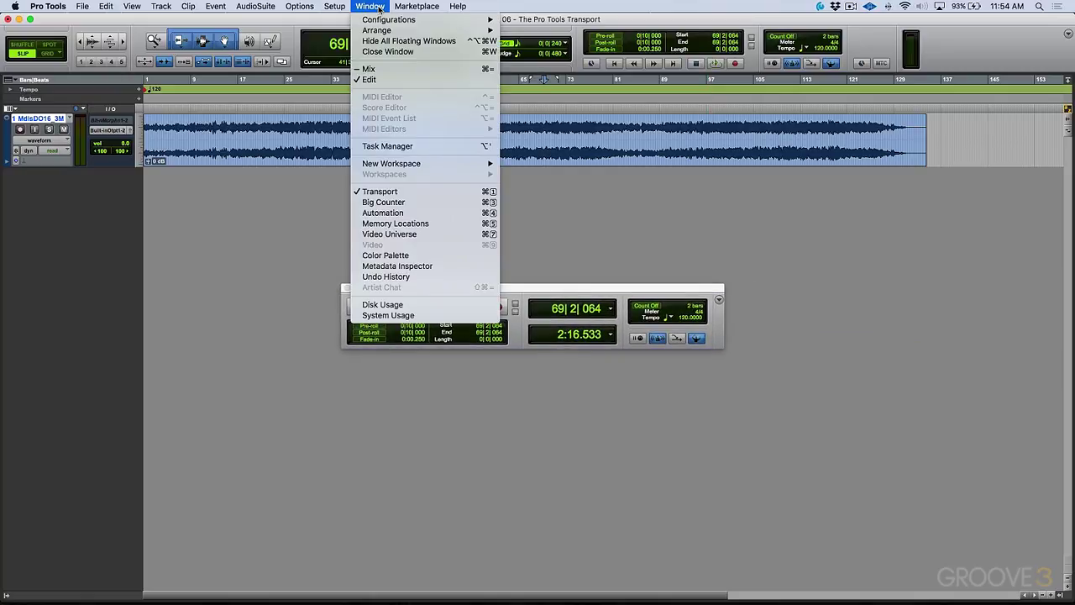
Hide the Transport via Window > Transport, reopen it the same way, and reposition it
click(432, 192)
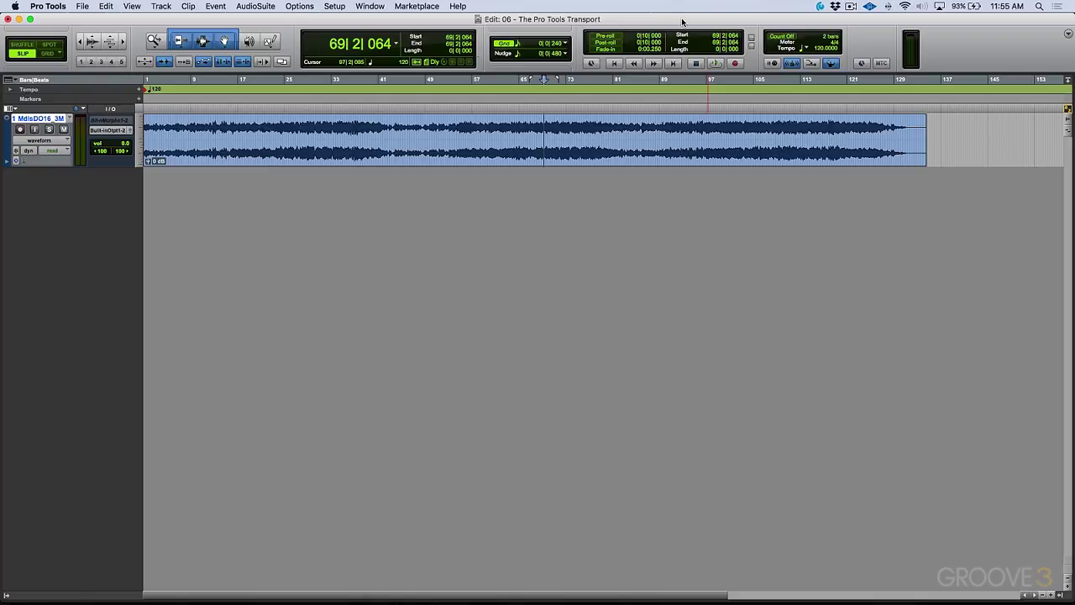
click(368, 7)
click(426, 192)
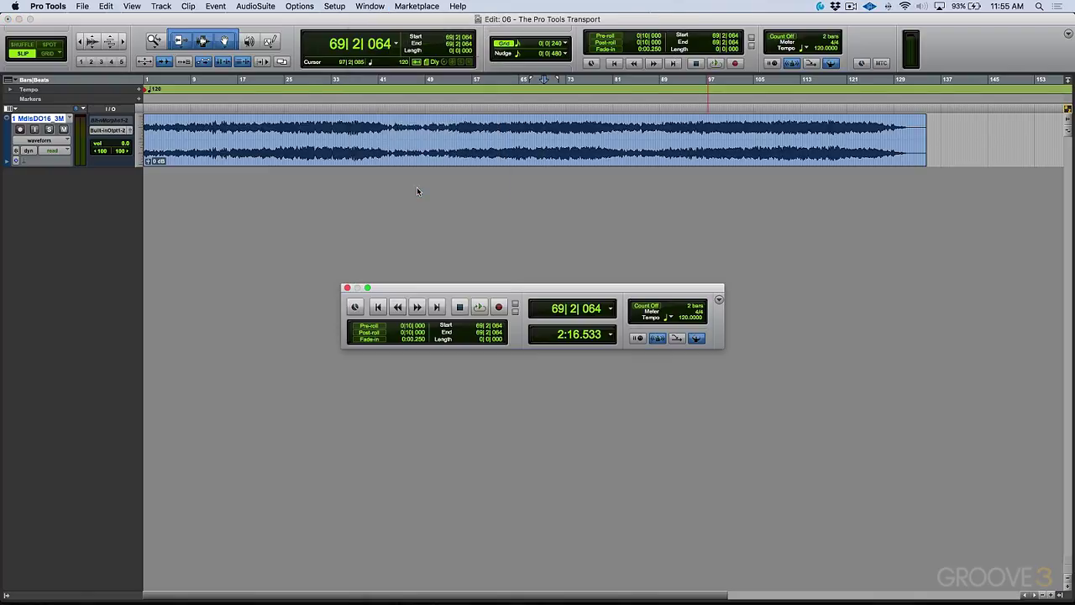
drag(566, 292, 537, 370)
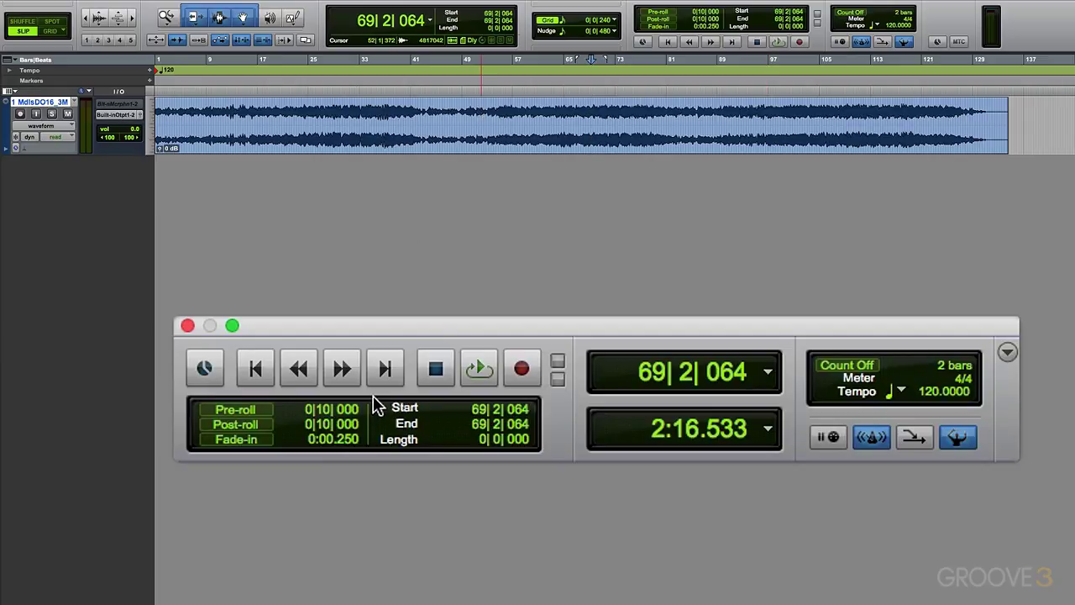
click(255, 371)
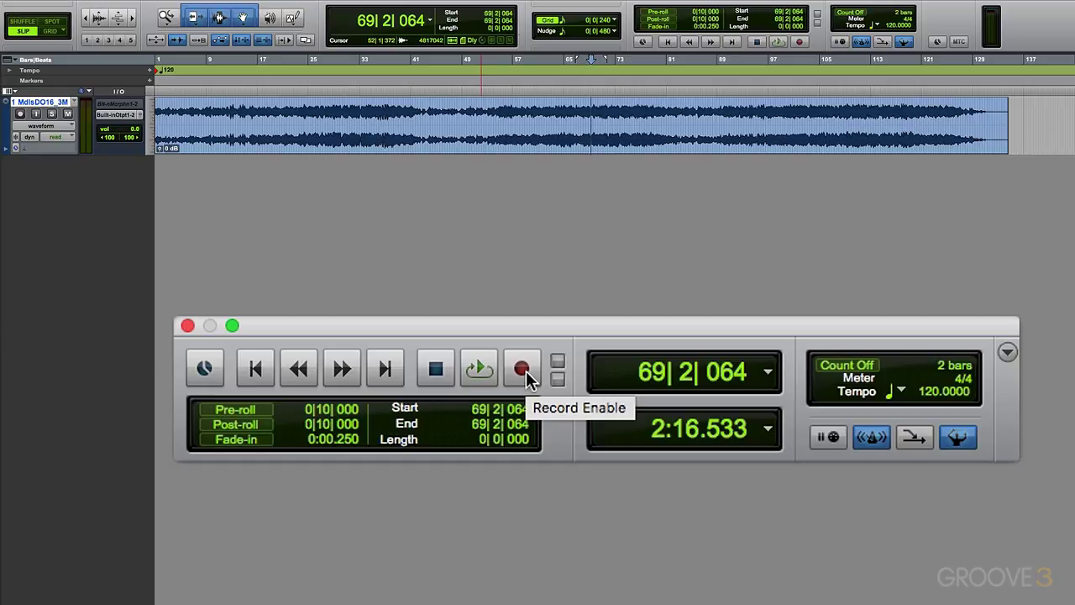
Select the audio from 49|3|436 to 67|4|039 and uncheck Loop in the Play button's options
right_click(480, 373)
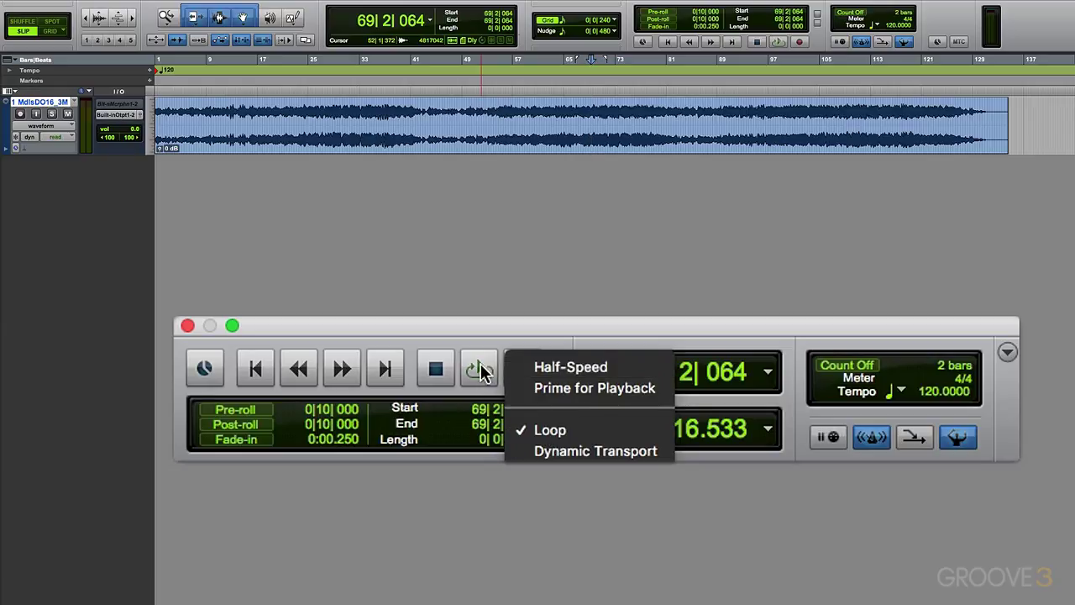
click(568, 115)
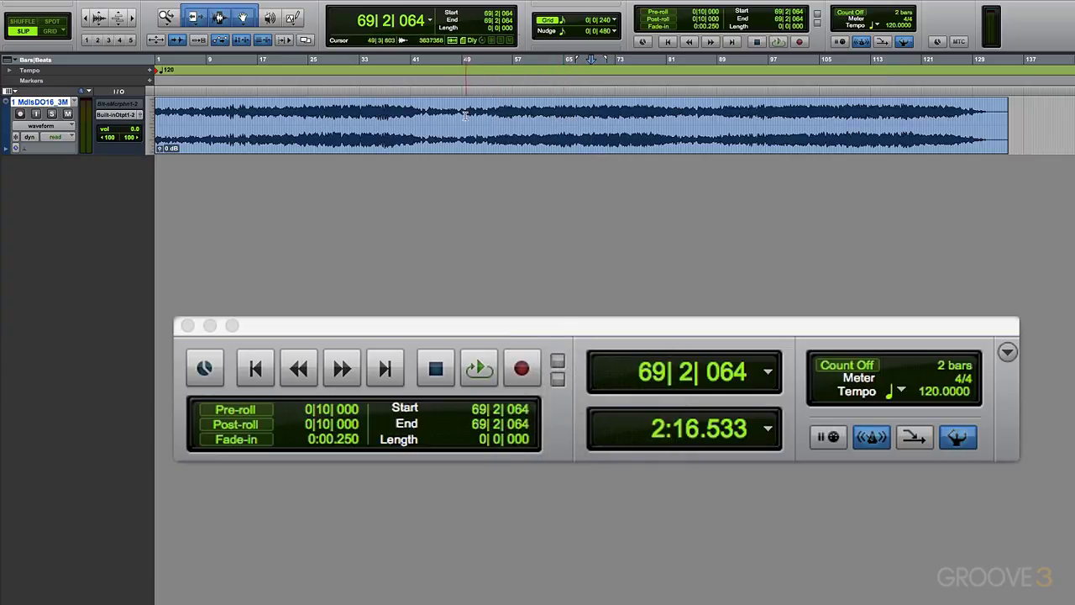
drag(465, 115, 580, 115)
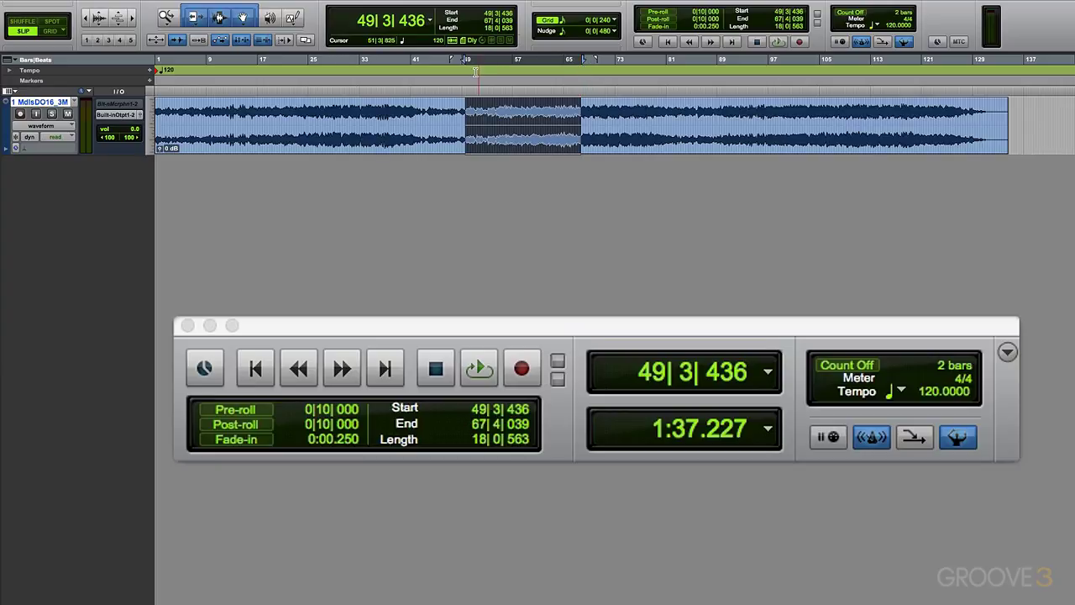
right_click(478, 382)
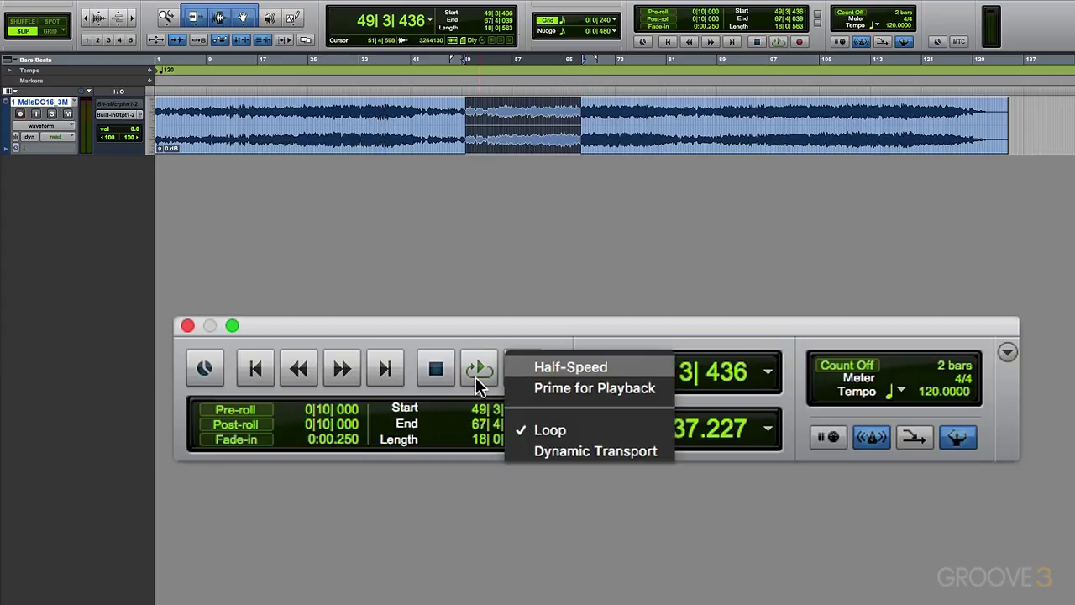
click(539, 429)
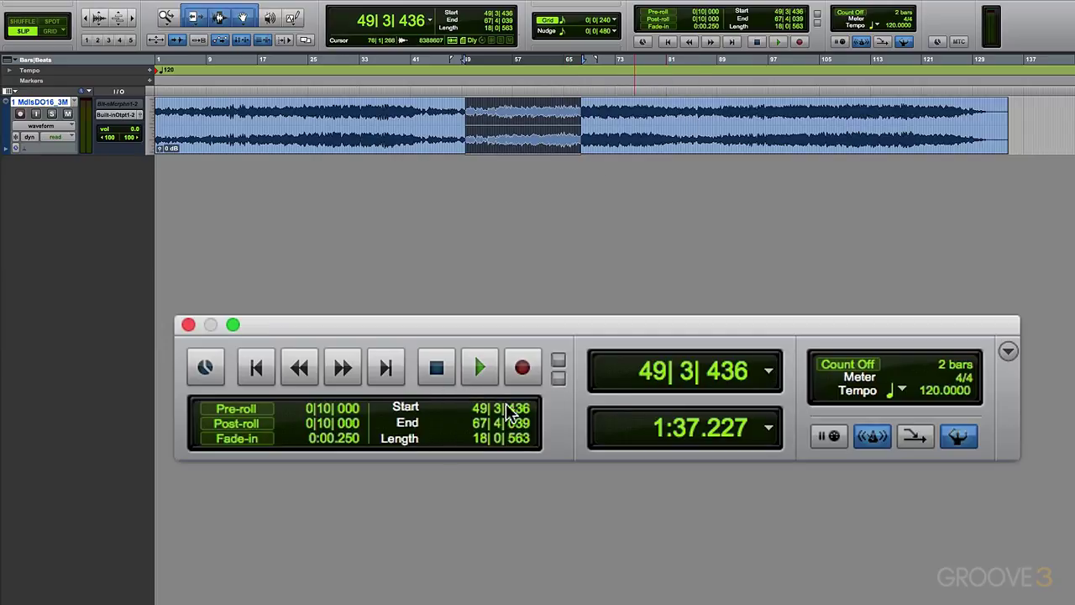
Try selections over bars 81–97 and 48–63, then clear to a start of 29|2|812
click(634, 121)
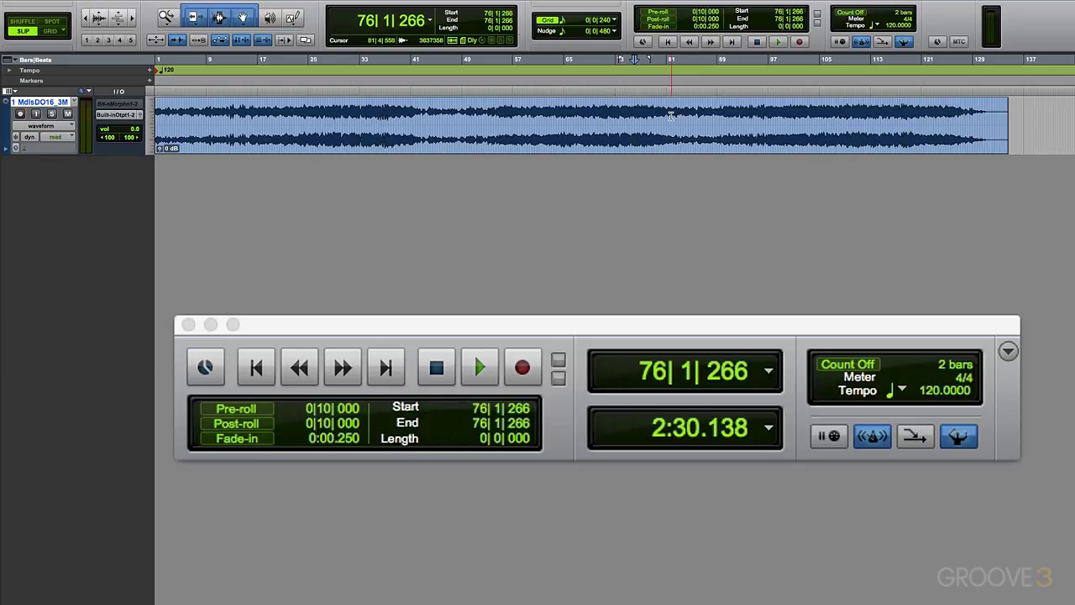
click(671, 115)
drag(671, 116, 771, 115)
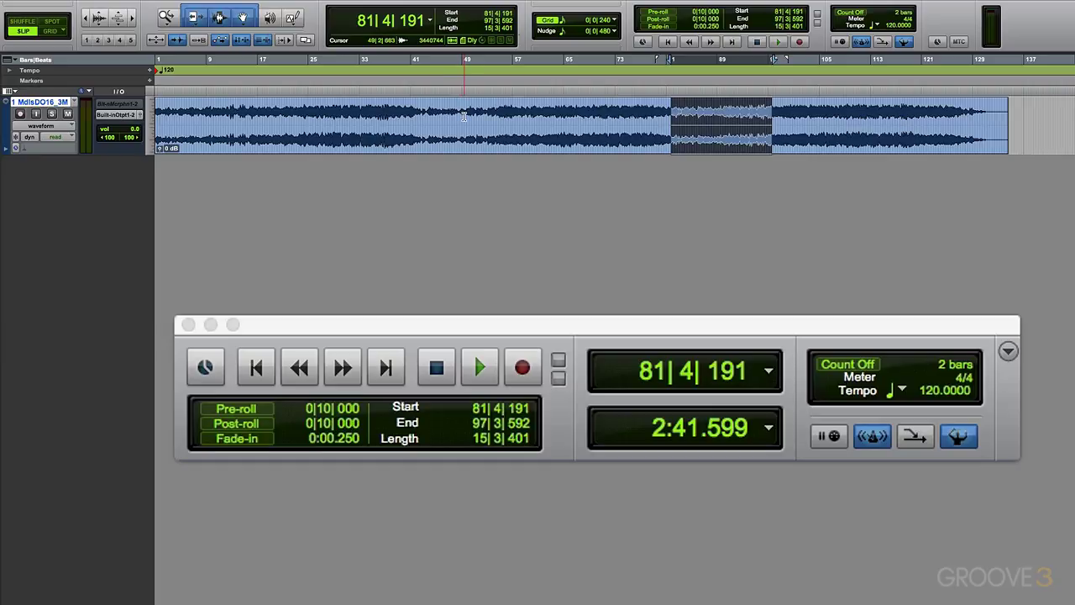
drag(460, 117, 554, 130)
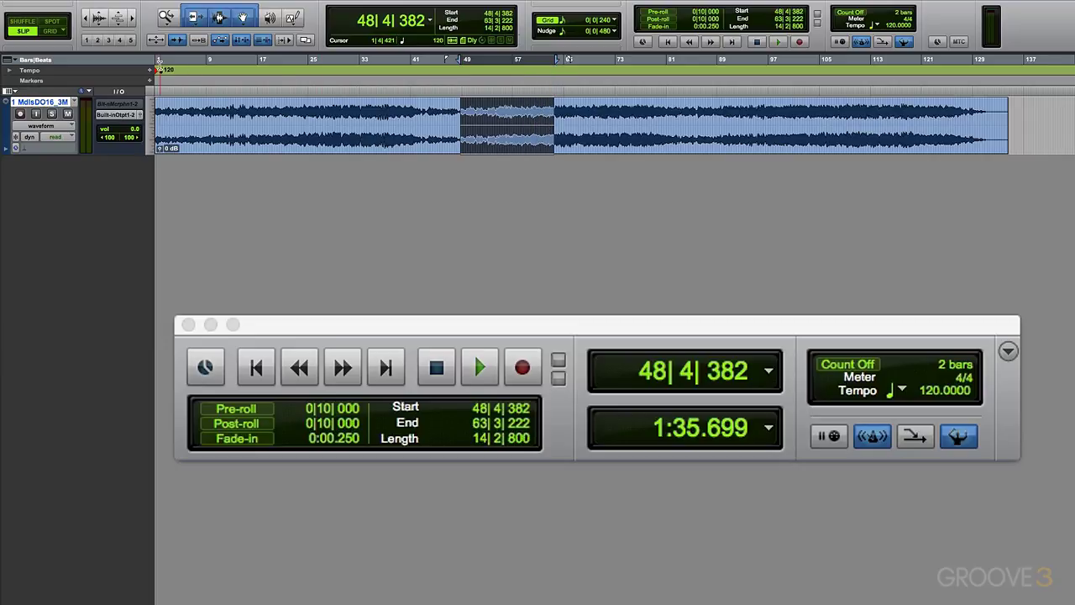
click(336, 119)
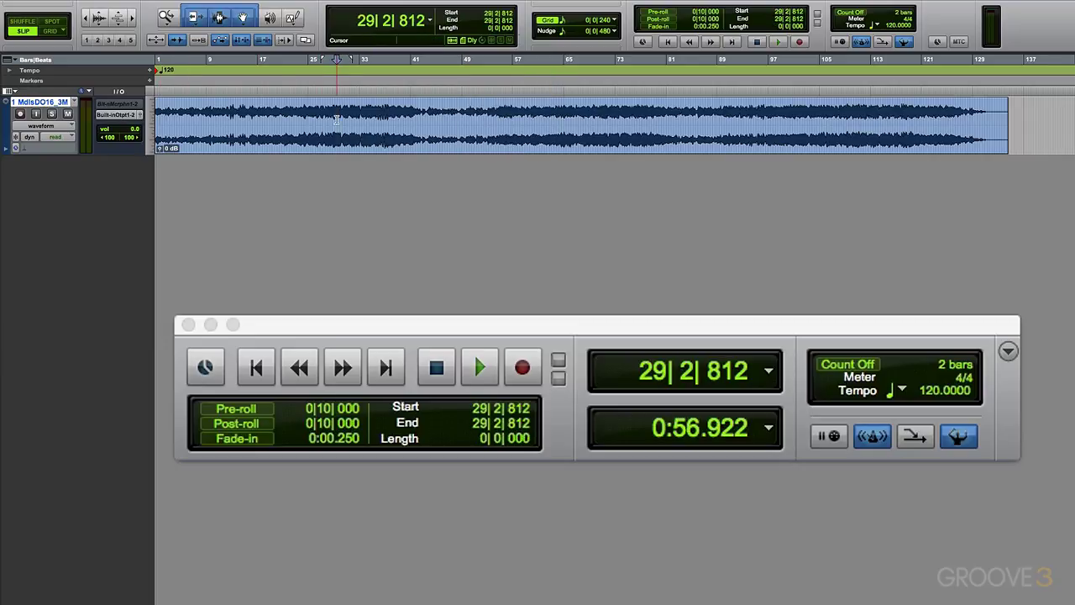
Use Grid mode with a 1-bar grid, test a snapped selection, and place the start at bar 49
click(50, 31)
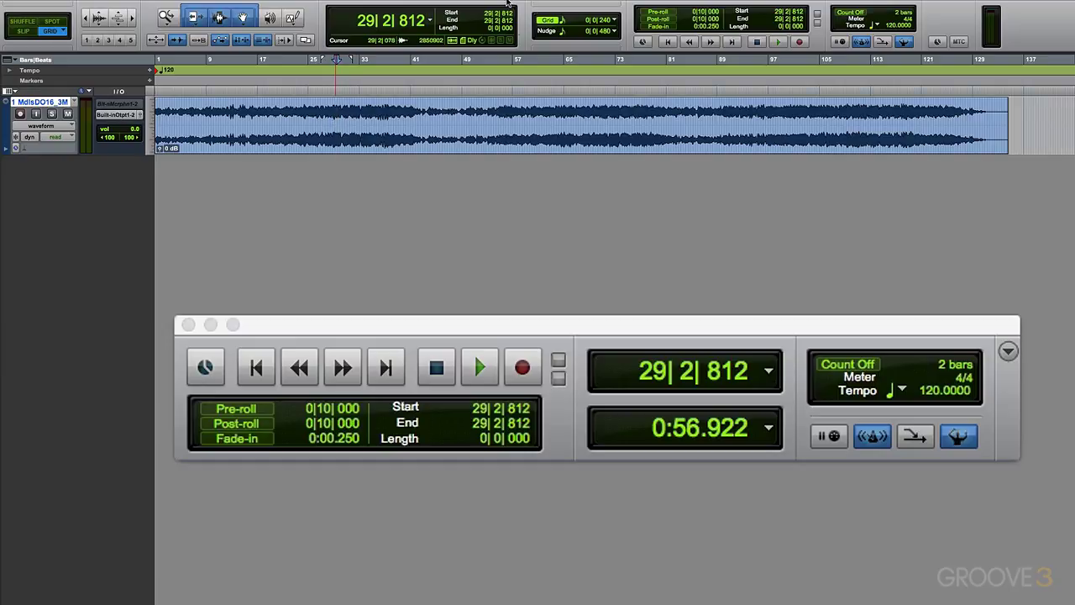
click(598, 20)
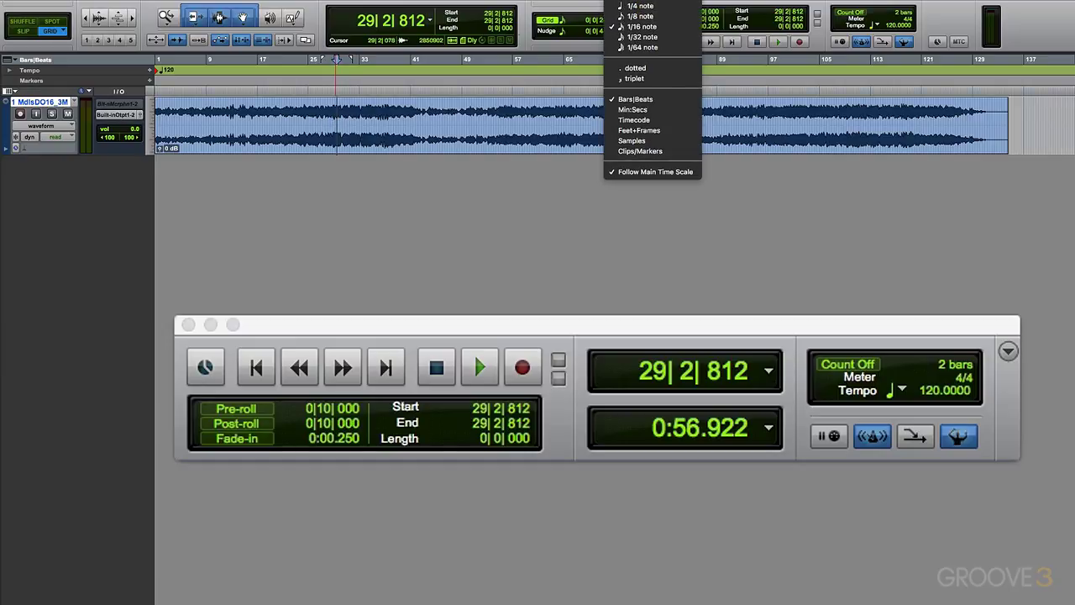
click(638, 1)
drag(513, 118, 563, 120)
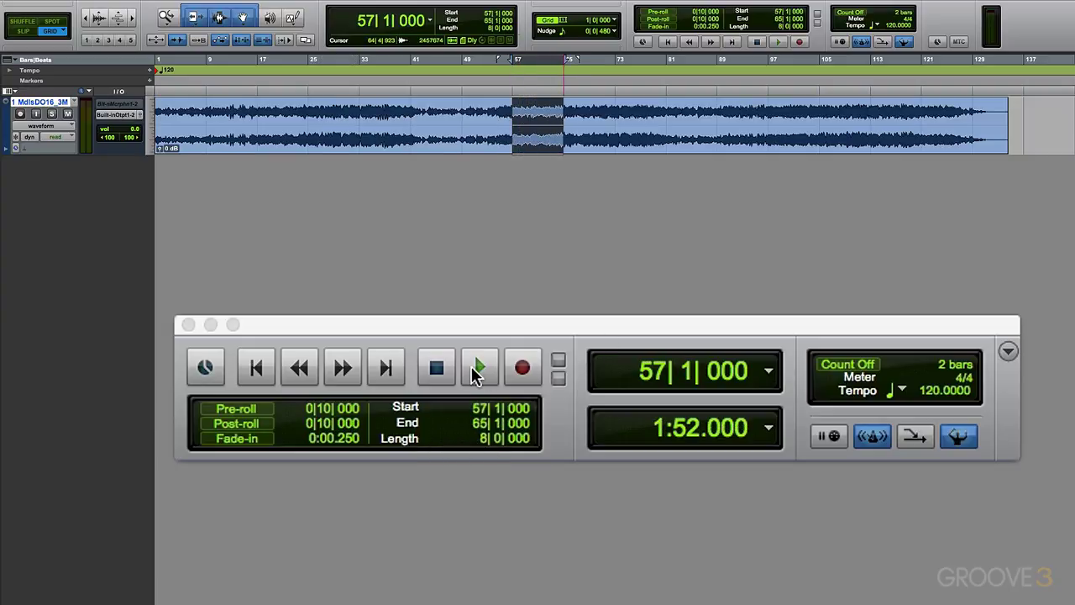
click(462, 110)
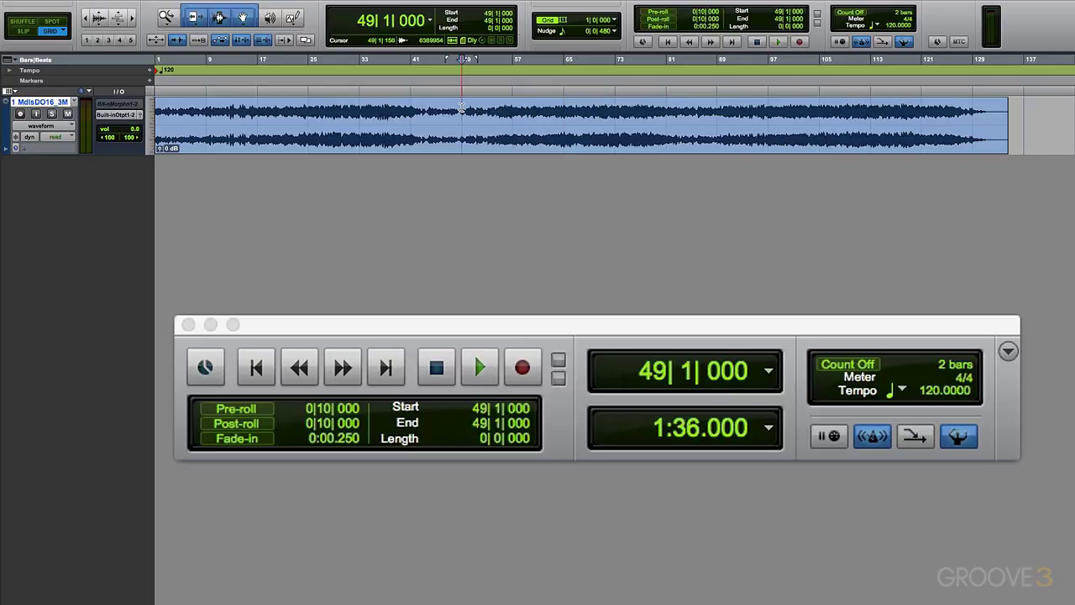
Return to zero, play and stop, then fast-forward to around bar 12
click(256, 368)
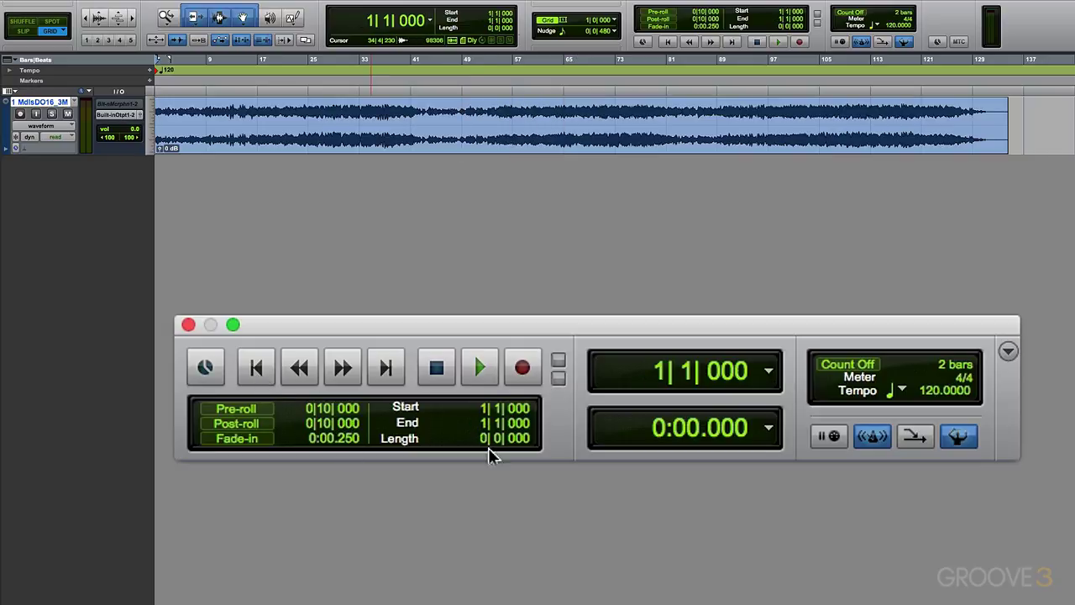
click(476, 369)
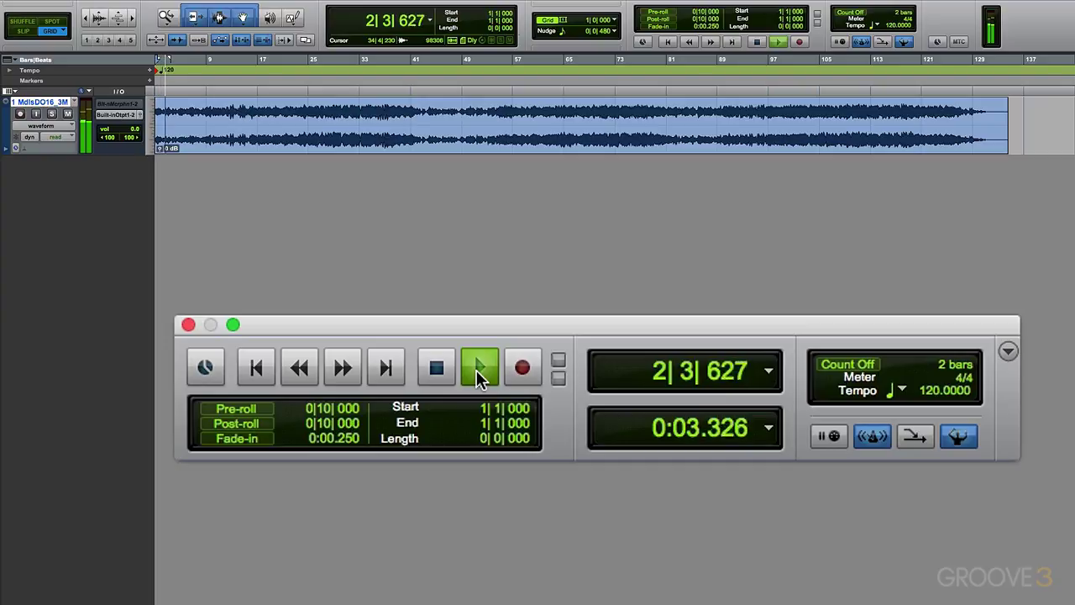
click(434, 369)
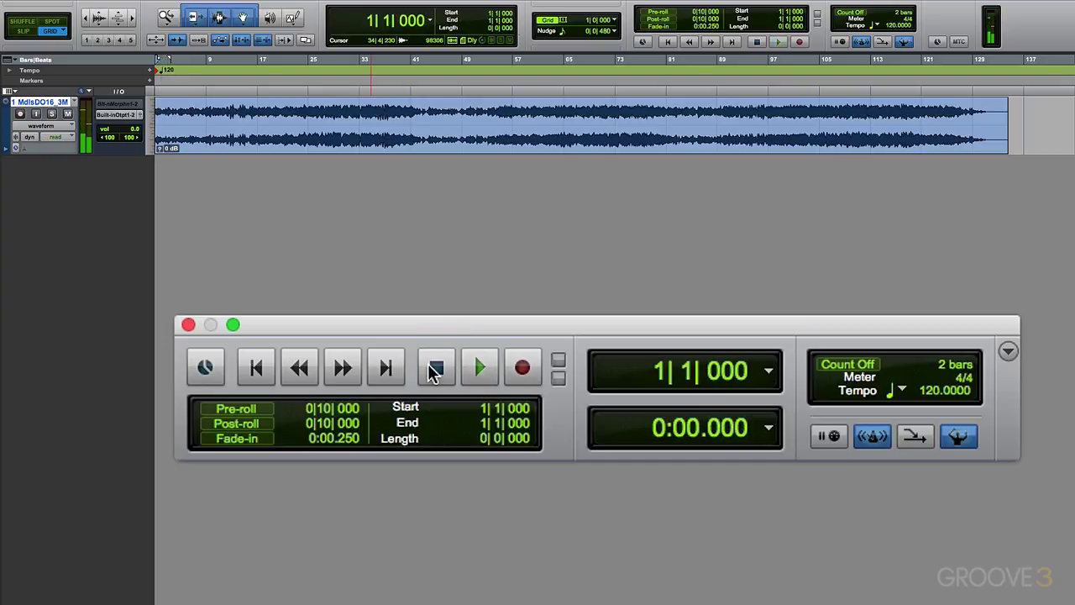
click(343, 372)
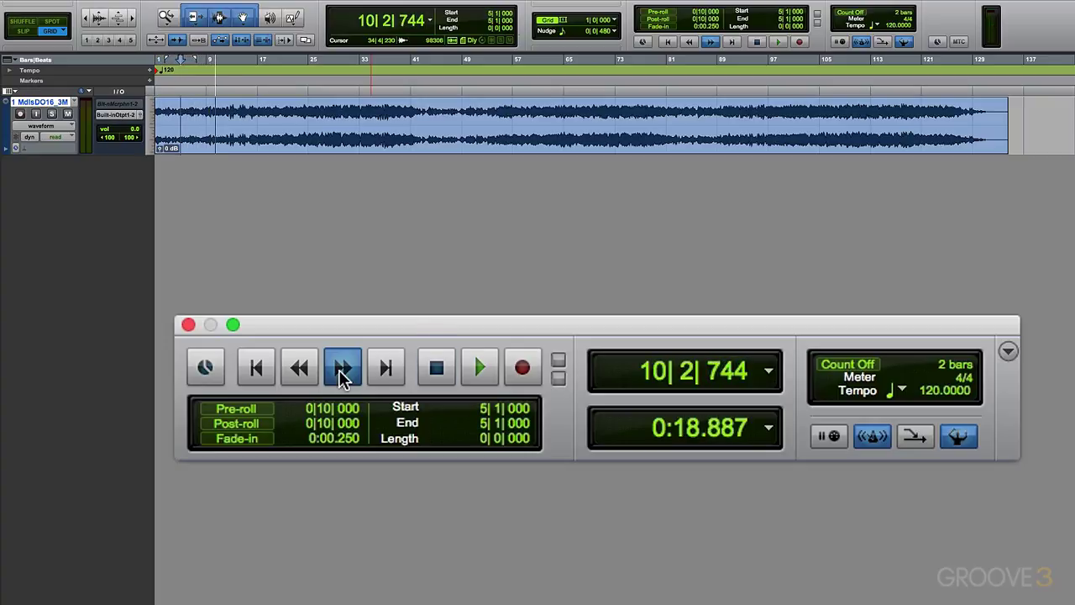
drag(339, 371, 338, 372)
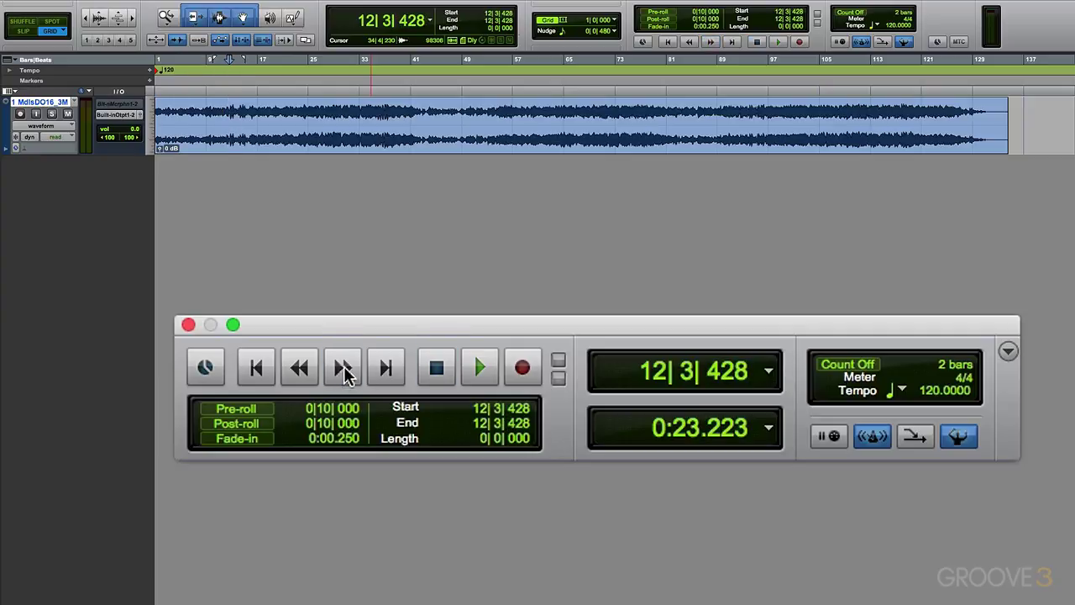
Play from bar 12, fast-forward to bar 23, play and stop, jump to end, then back to 1|1|000
click(467, 374)
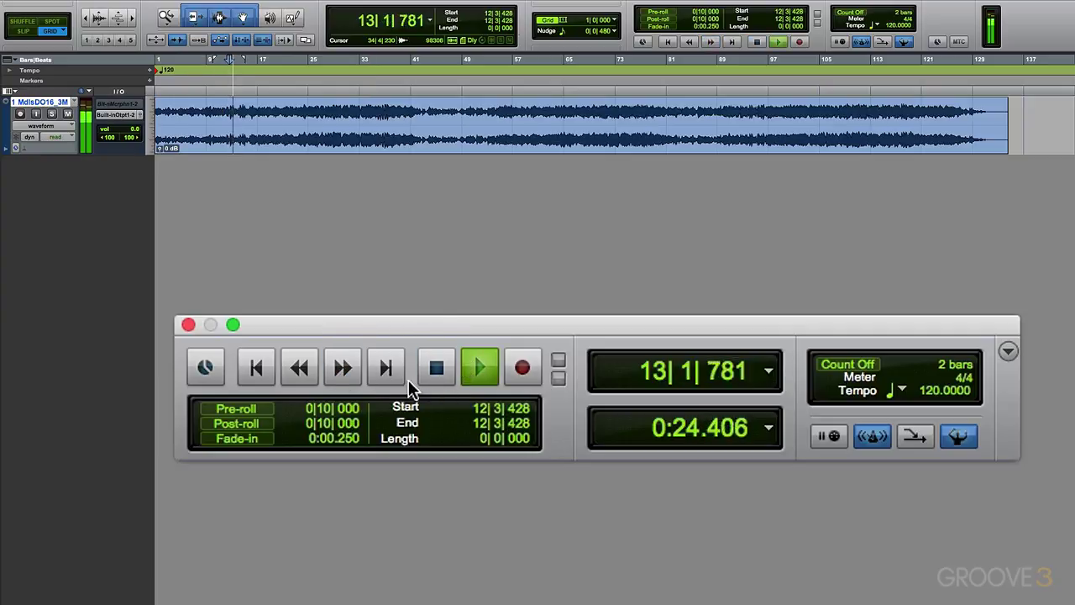
drag(342, 374, 342, 372)
click(481, 371)
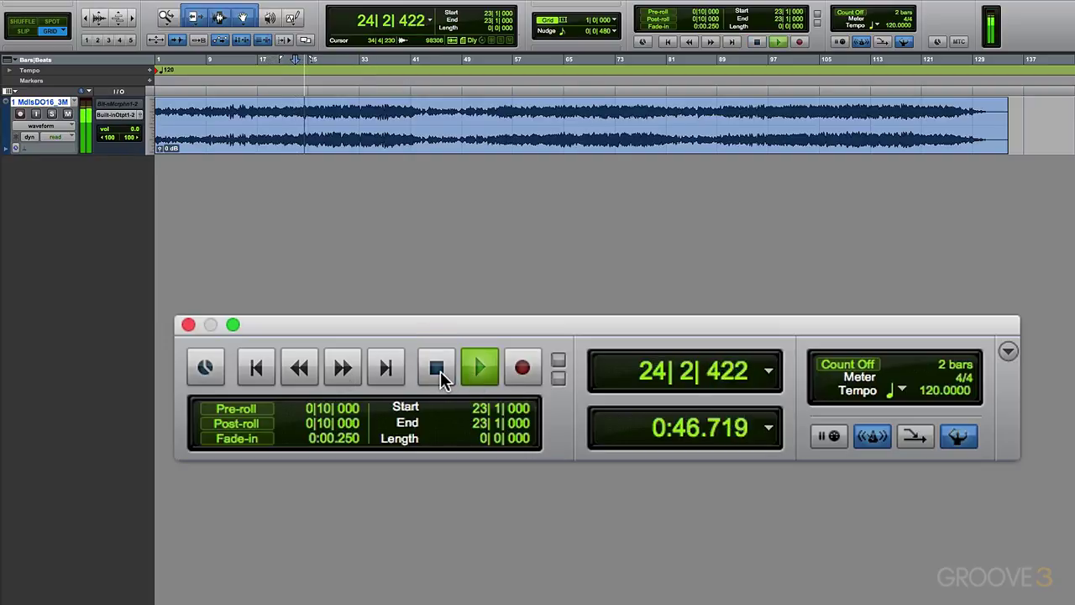
click(438, 369)
click(388, 370)
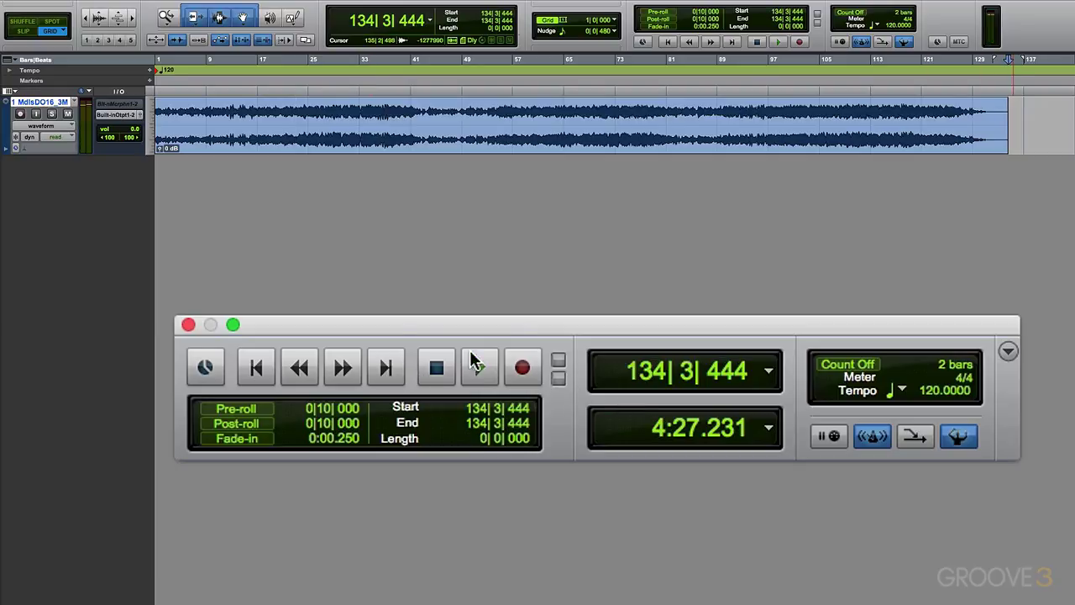
click(252, 370)
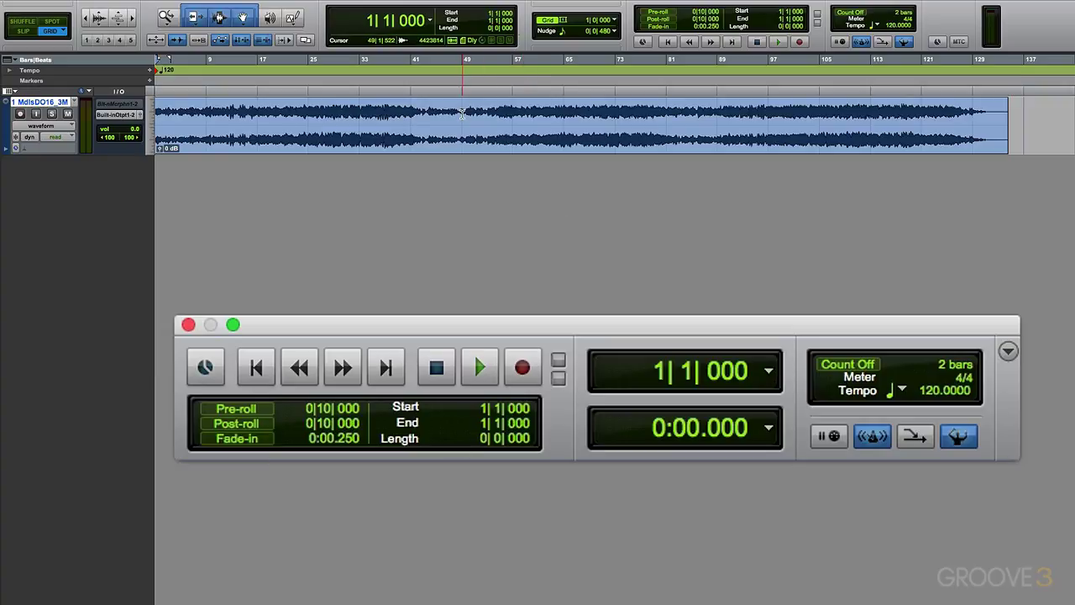
Drag across the audio track for a 16-bar range from 49|1|000 to 65|1|000
drag(462, 113, 564, 117)
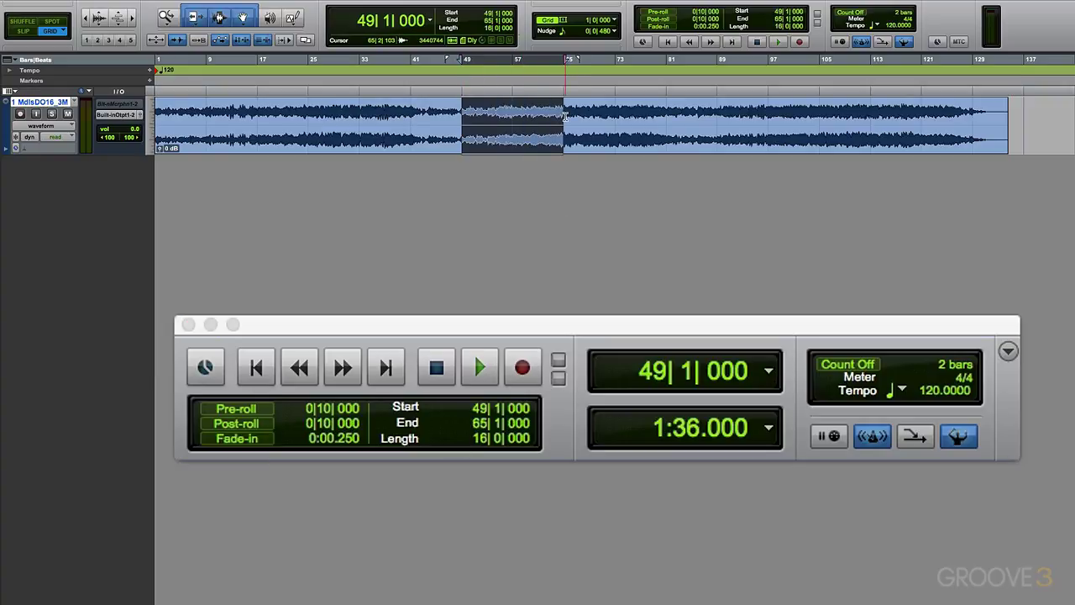